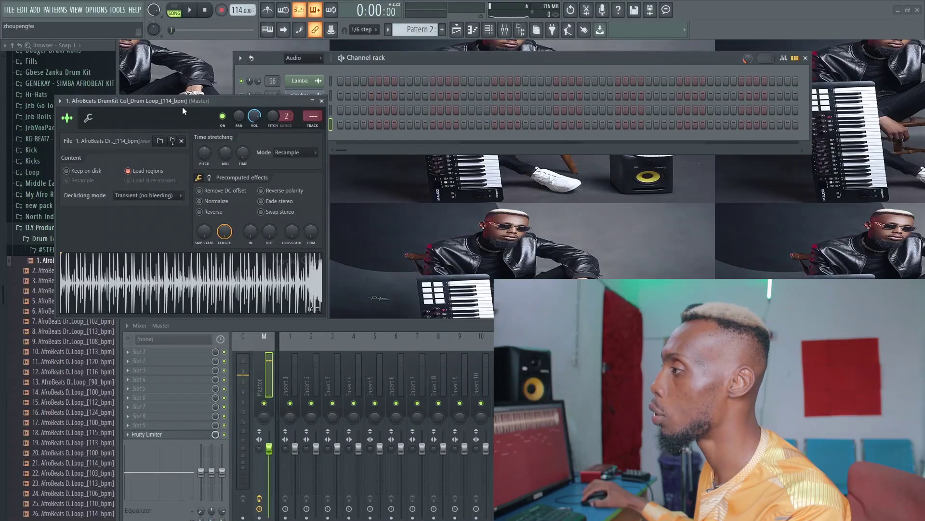
Assign the drum loop channel to mixer insert 1, preview it, and close its channel settings.
drag(182, 108, 340, 98)
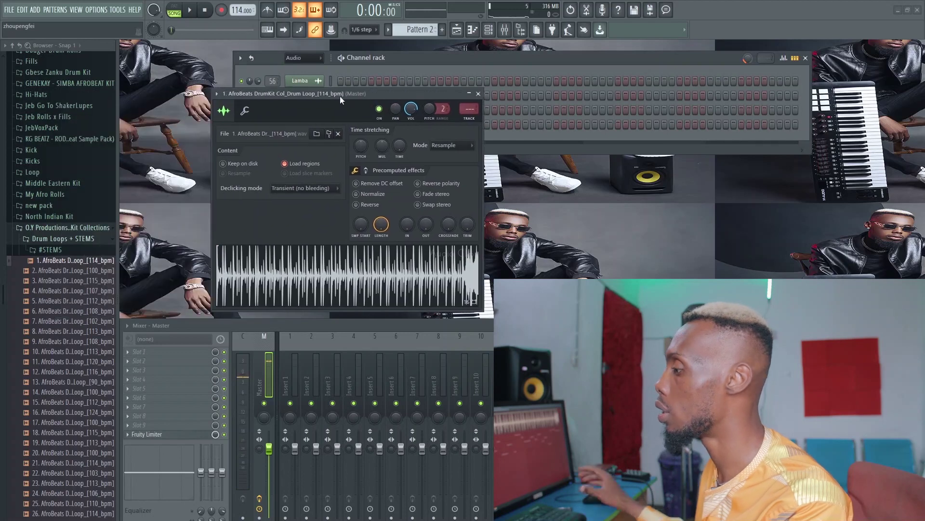
key(ctrl+l)
key(space)
key(space)
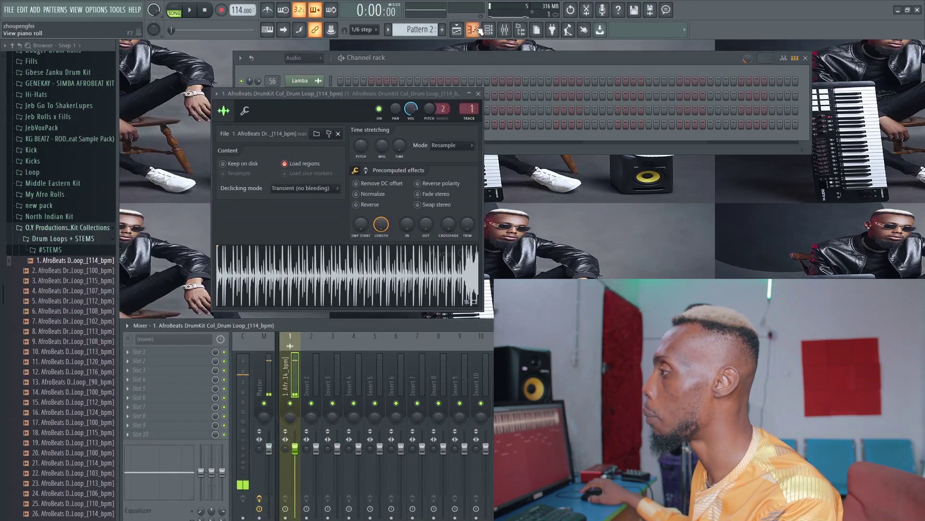
click(478, 94)
scroll(299, 59, down, 1)
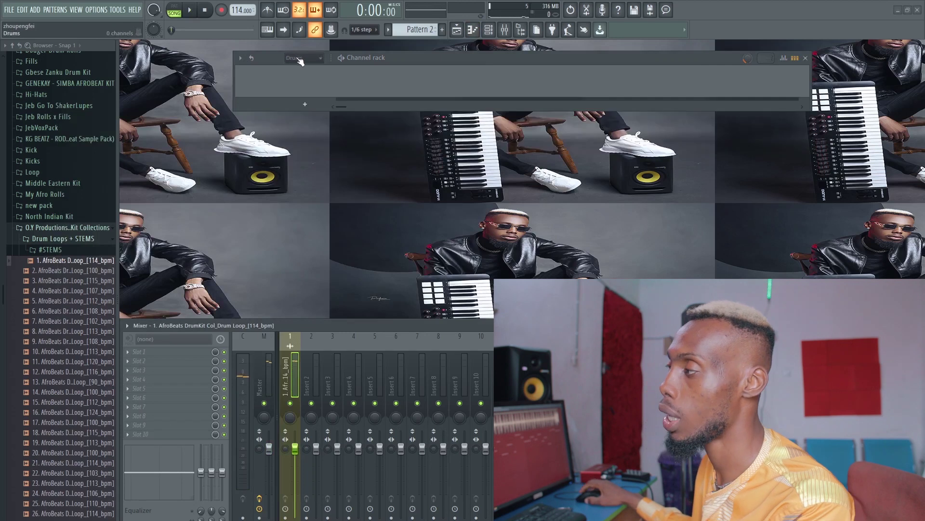
scroll(299, 59, up, 1)
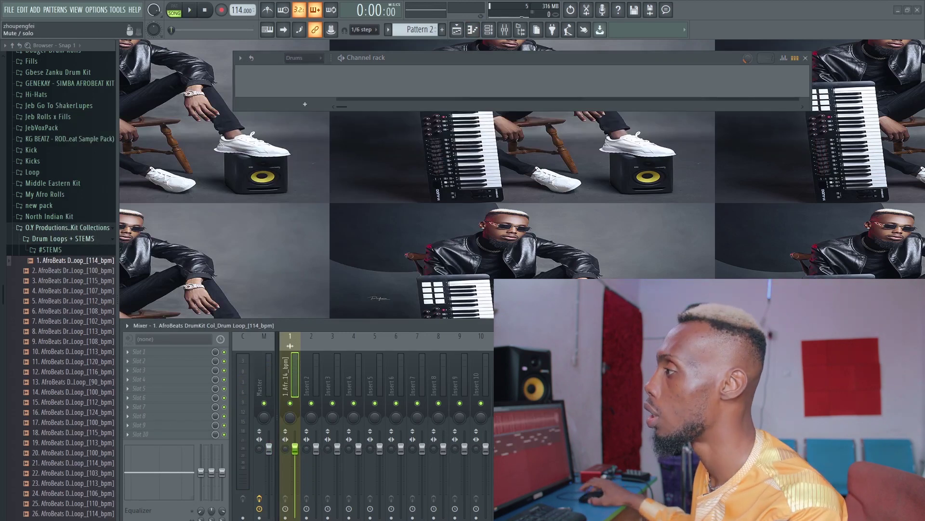
drag(399, 59, 395, 66)
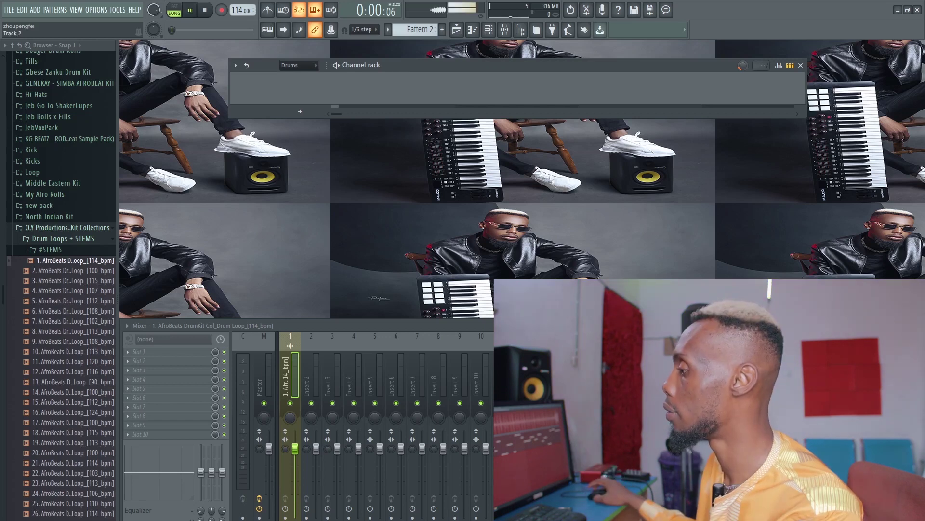
Assign the Kontakt Portable x86 channel to mixer insert 2 and play the song to hear it.
scroll(296, 71, up, 1)
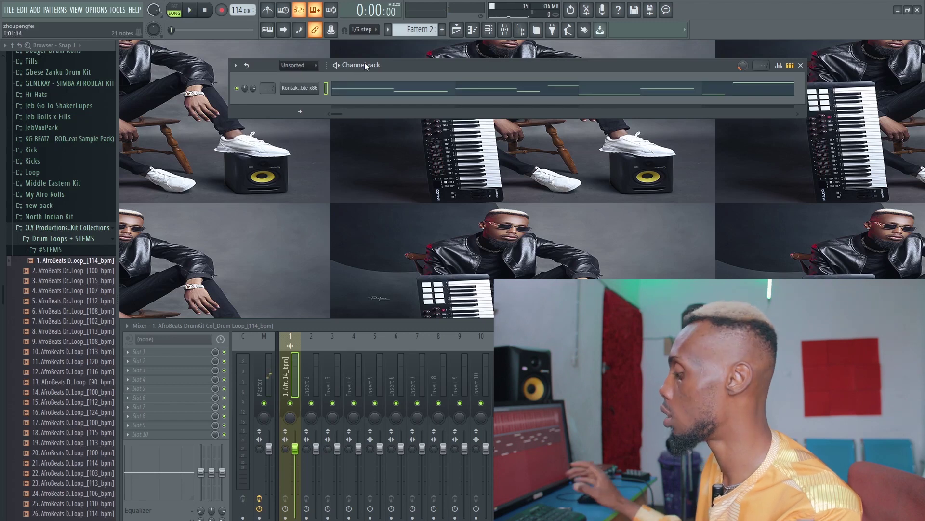
key(ctrl+l)
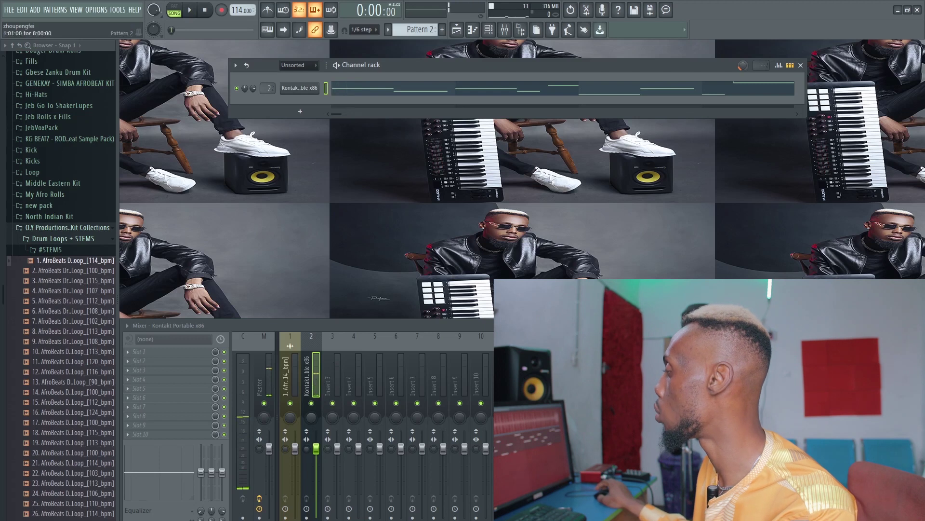
key(space)
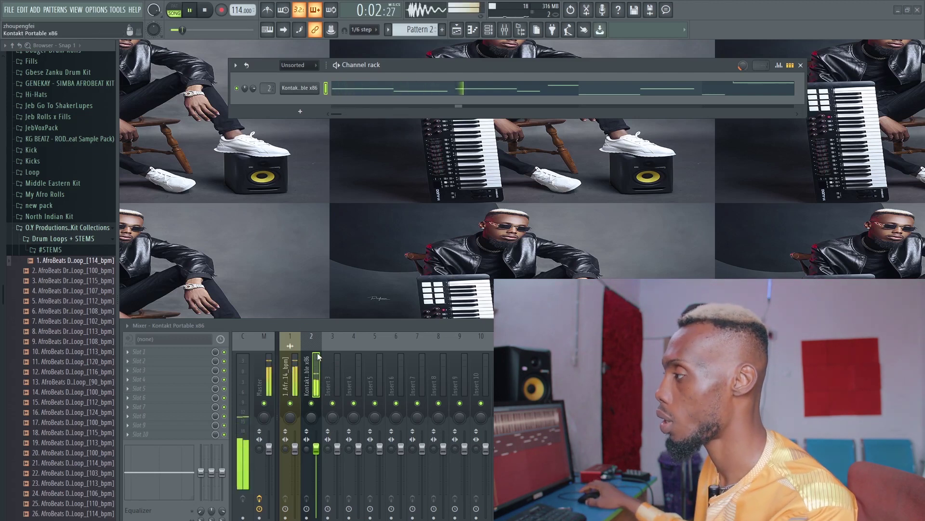
key(space)
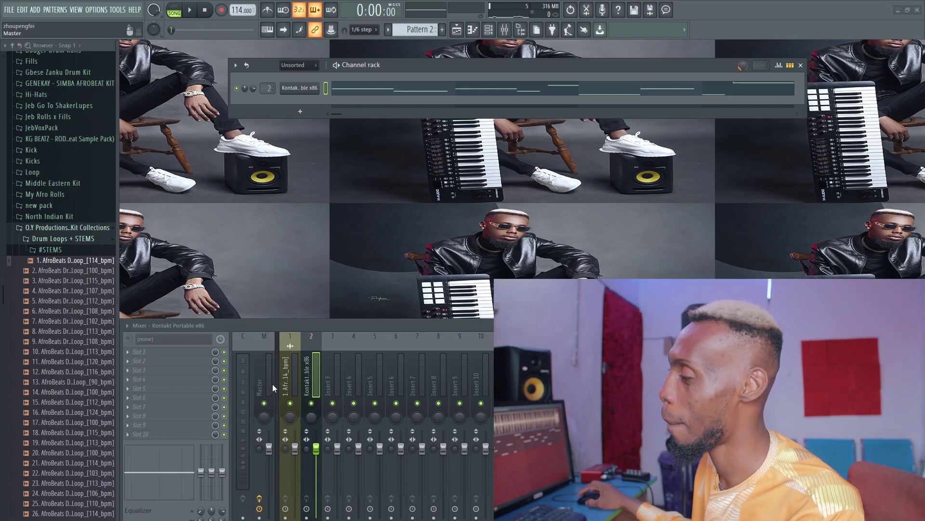
Load Trackspacer25 into FX slot 1 of the drum loop's mixer insert 1.
click(296, 372)
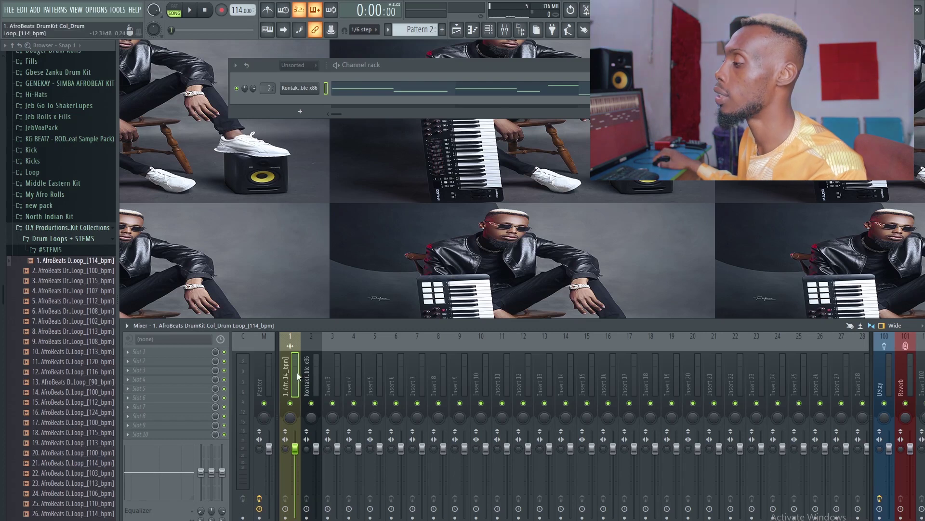
click(143, 351)
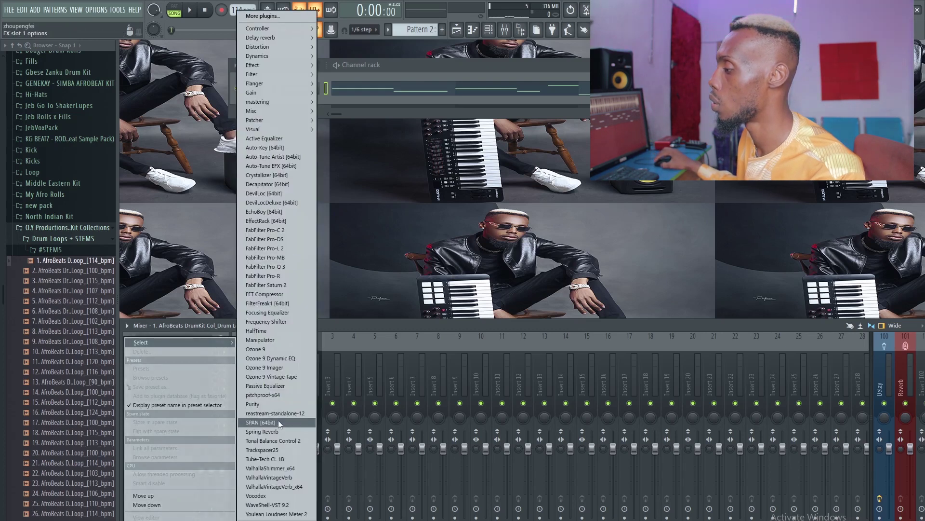
click(274, 450)
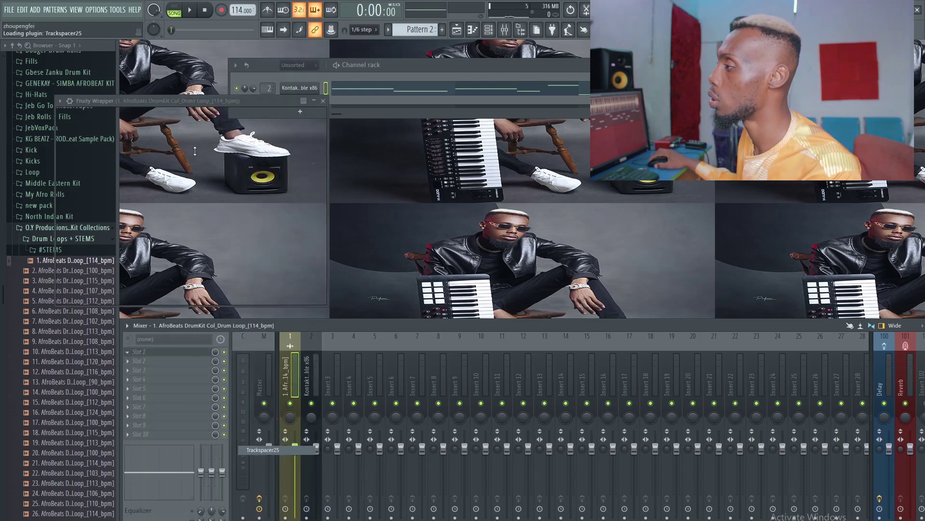
drag(197, 106, 418, 64)
Add a sidechain send from the Kontakt insert to the drum loop's insert 1.
click(317, 369)
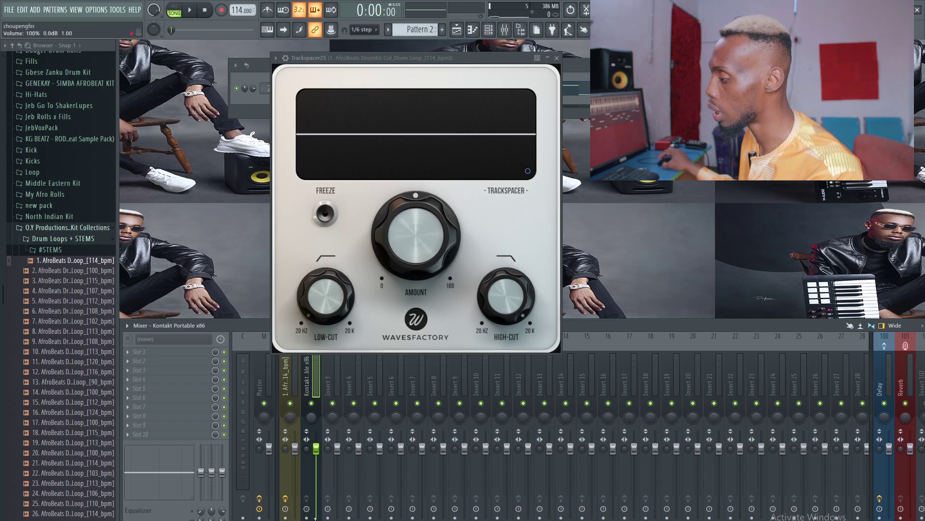
click(285, 509)
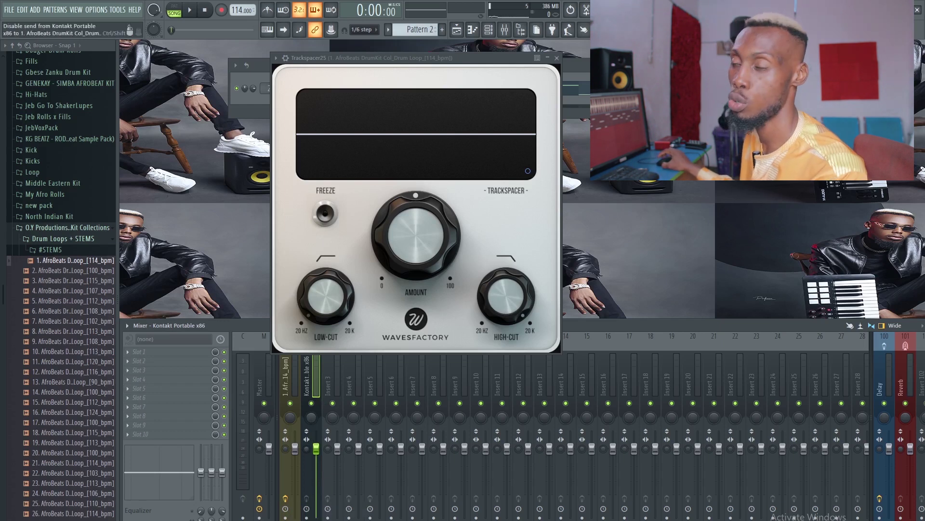
click(296, 380)
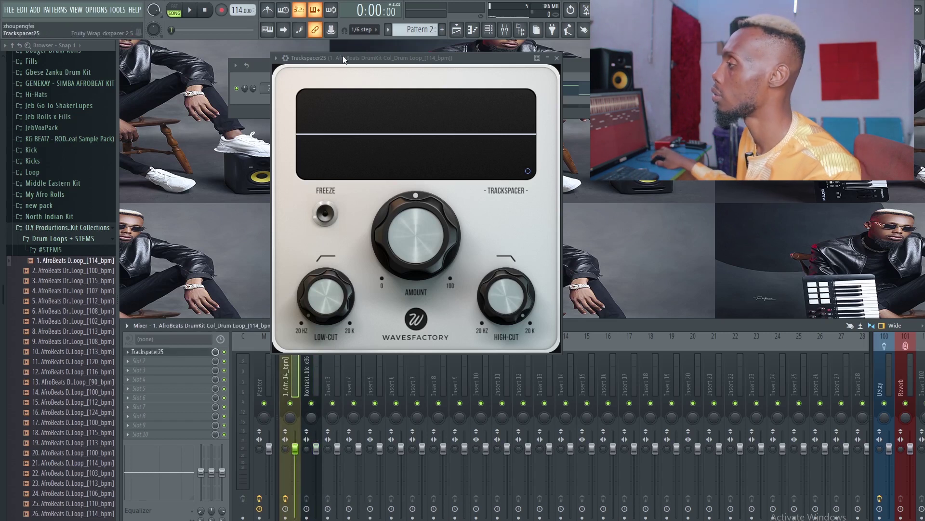
Play the song to hear Trackspacer ducking the drums, then stop playback.
drag(342, 56, 392, 50)
key(space)
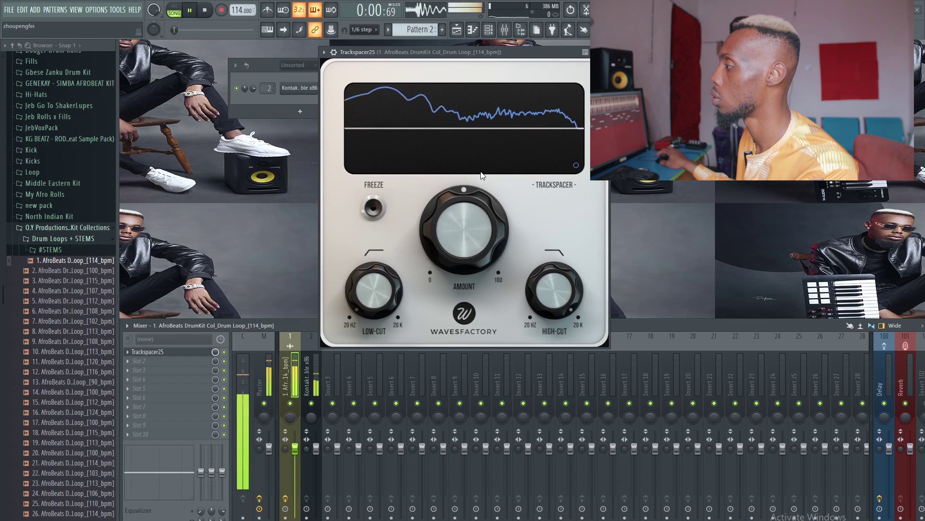
key(space)
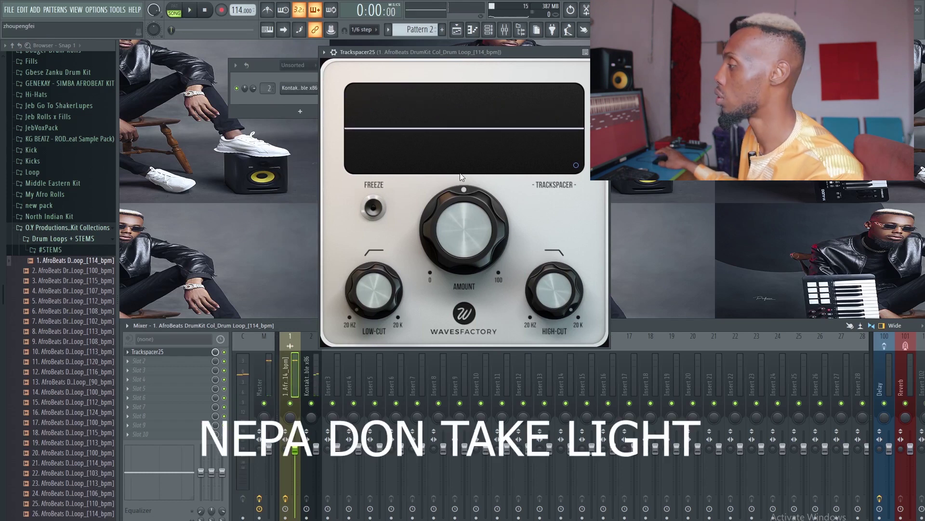
drag(420, 78, 432, 74)
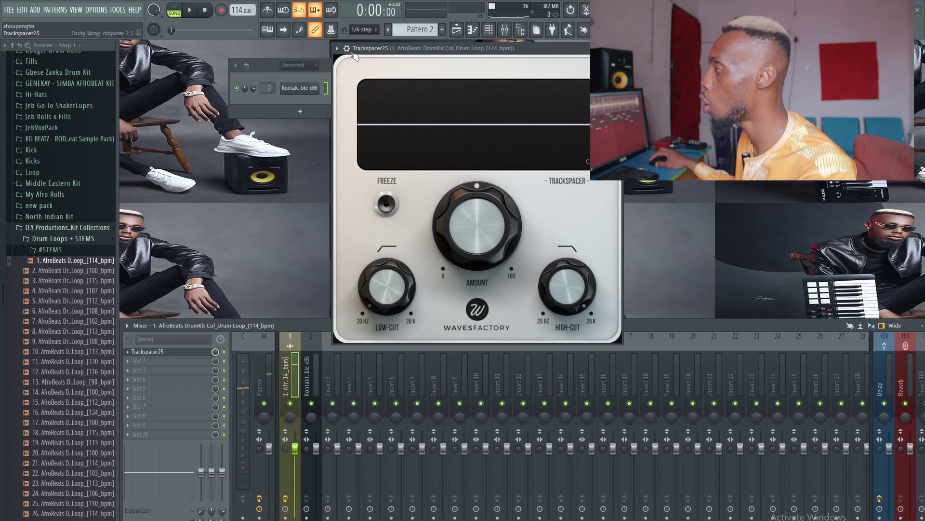
drag(347, 51, 323, 52)
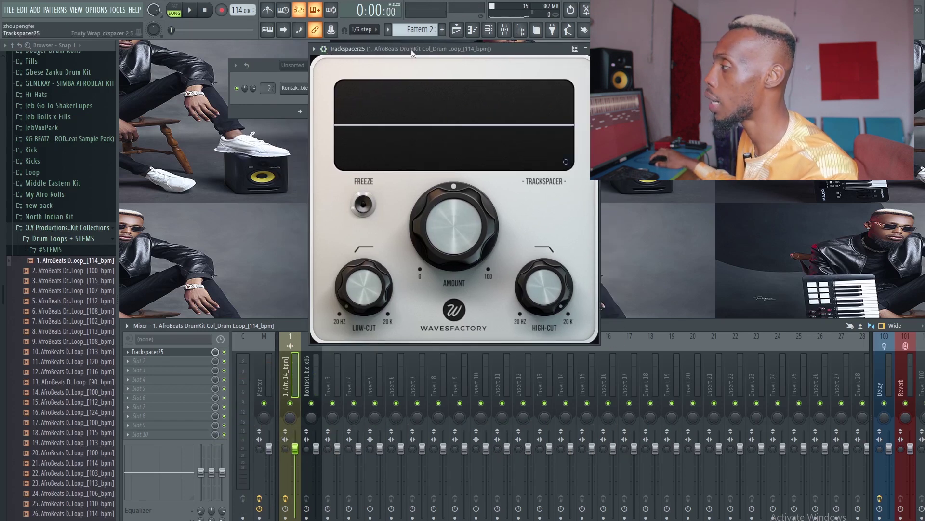
In Trackspacer's wrapper Processing tab, set 2. Sidechain to Kontakt Portable x86.
click(323, 50)
click(342, 65)
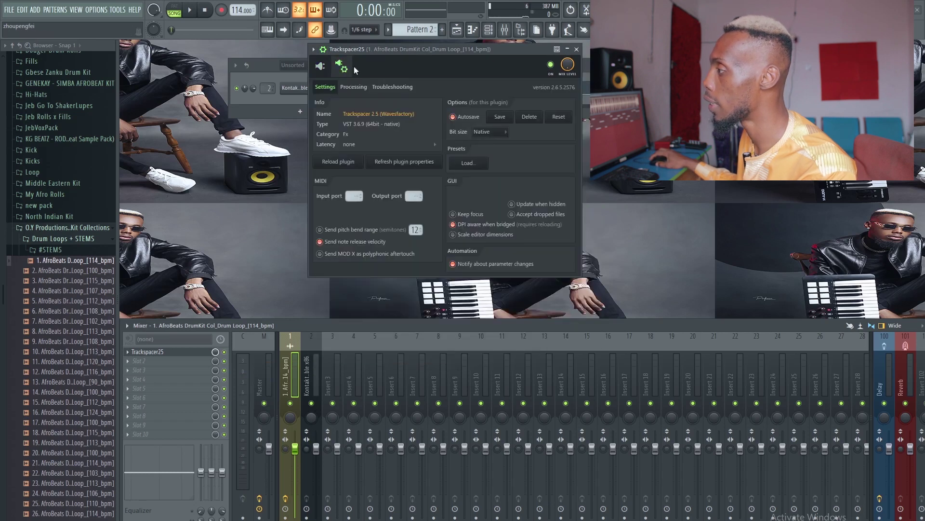
click(354, 88)
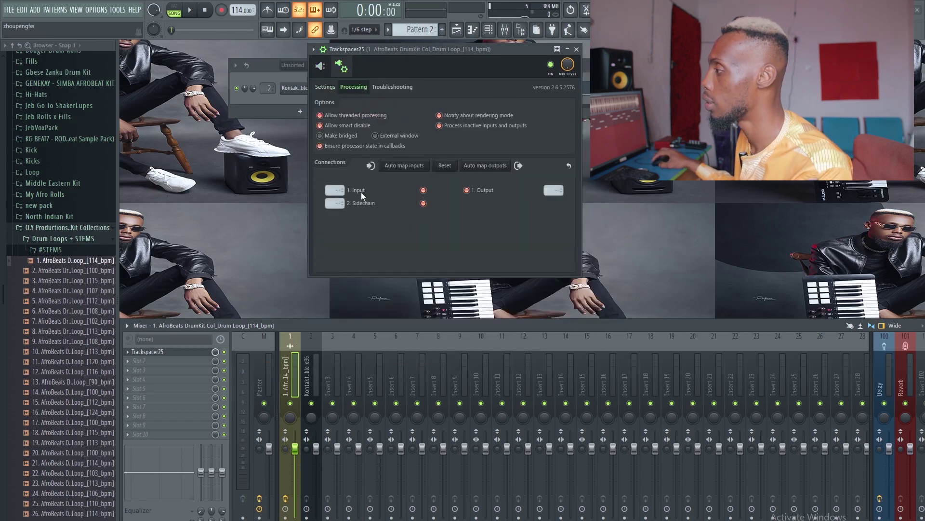
click(333, 204)
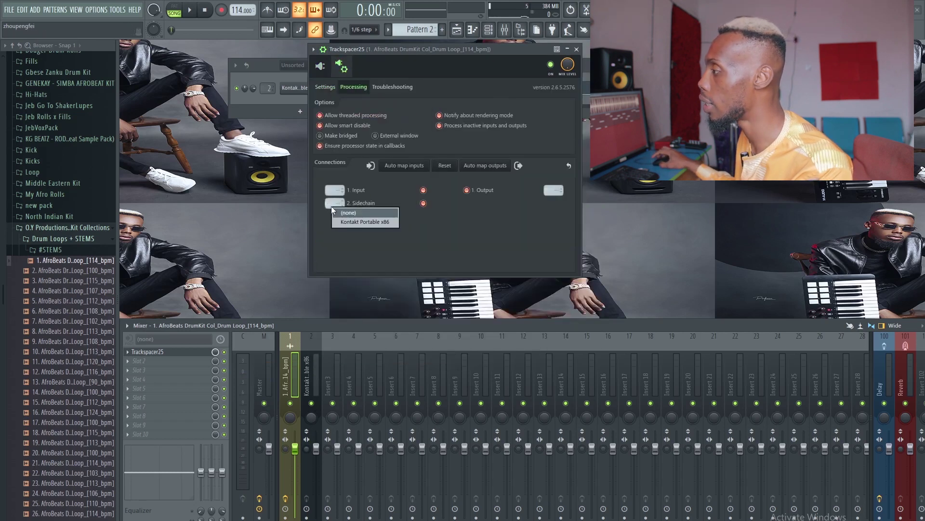
click(358, 222)
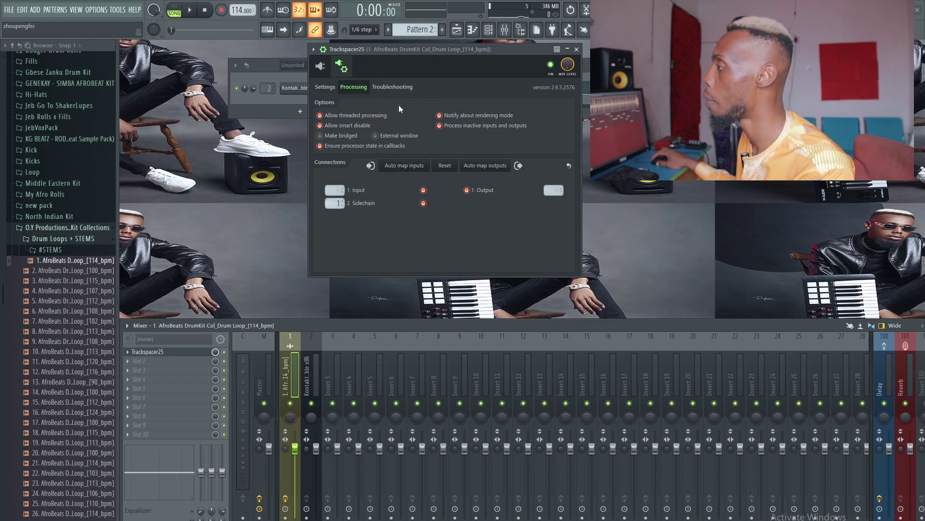
drag(415, 51, 408, 62)
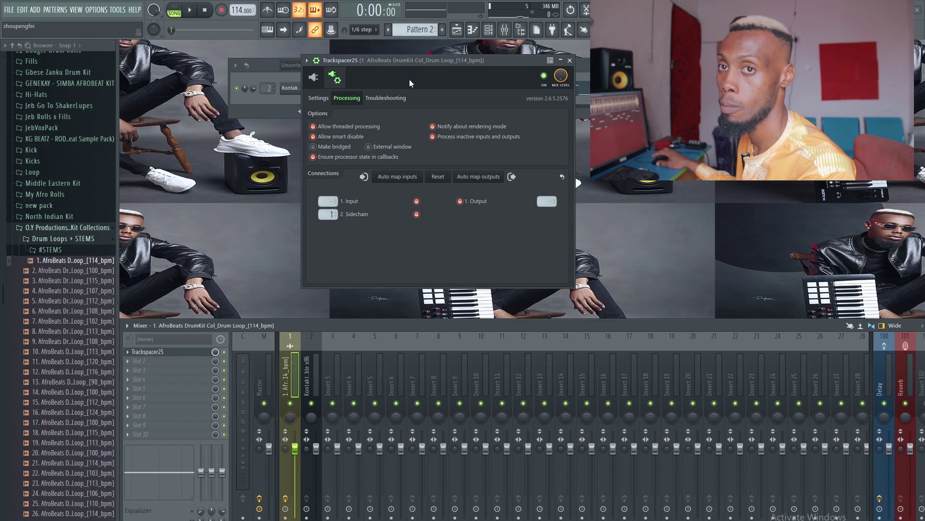
Return to Trackspacer's main interface and briefly play the drums through it.
click(314, 77)
key(space)
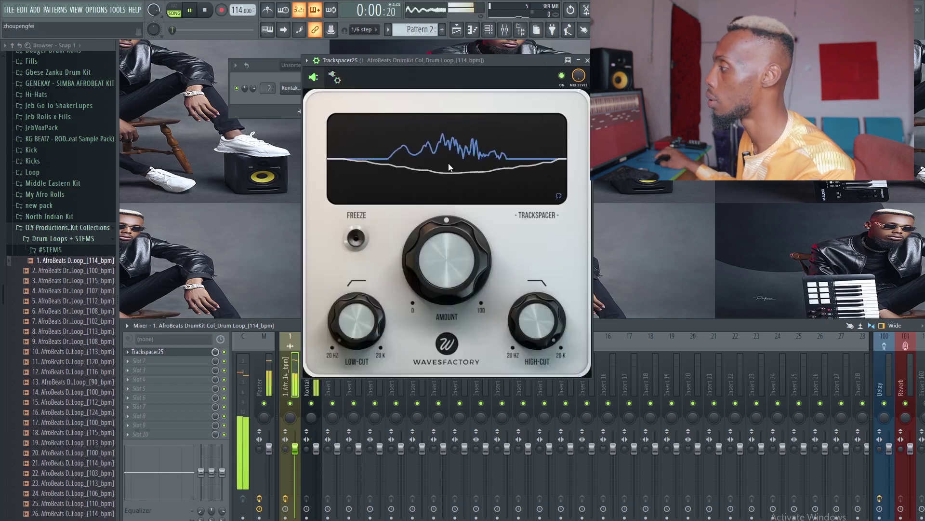
key(space)
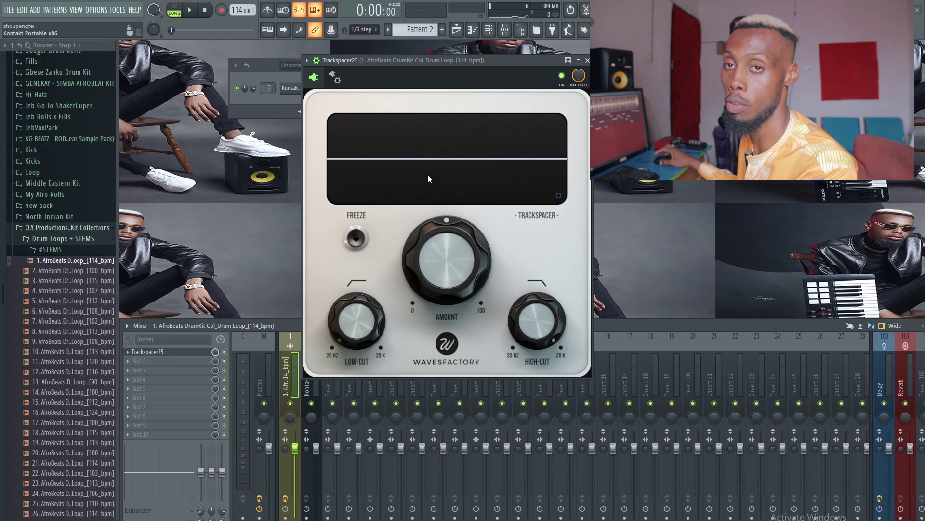
Raise Trackspacer's ducking Amount during playback, then open the Advanced Panel.
key(space)
drag(435, 277, 436, 352)
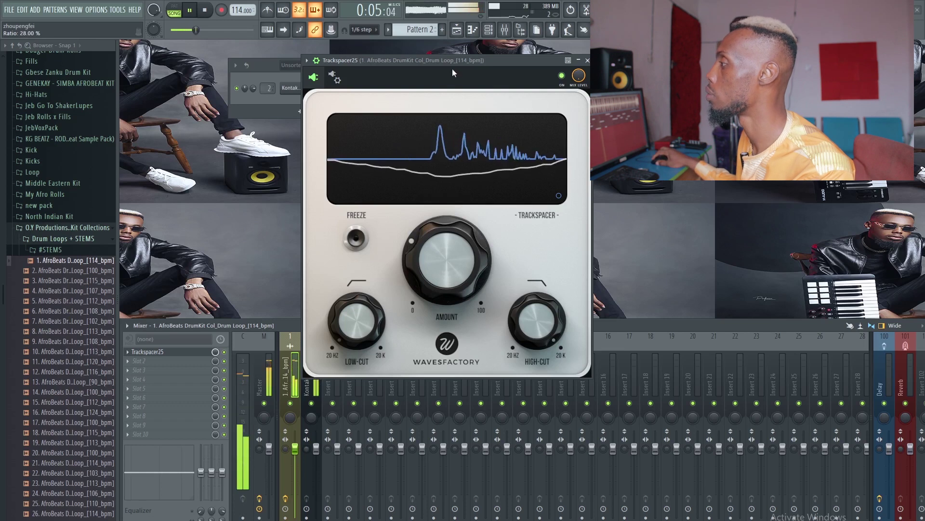
drag(452, 65, 456, 64)
key(space)
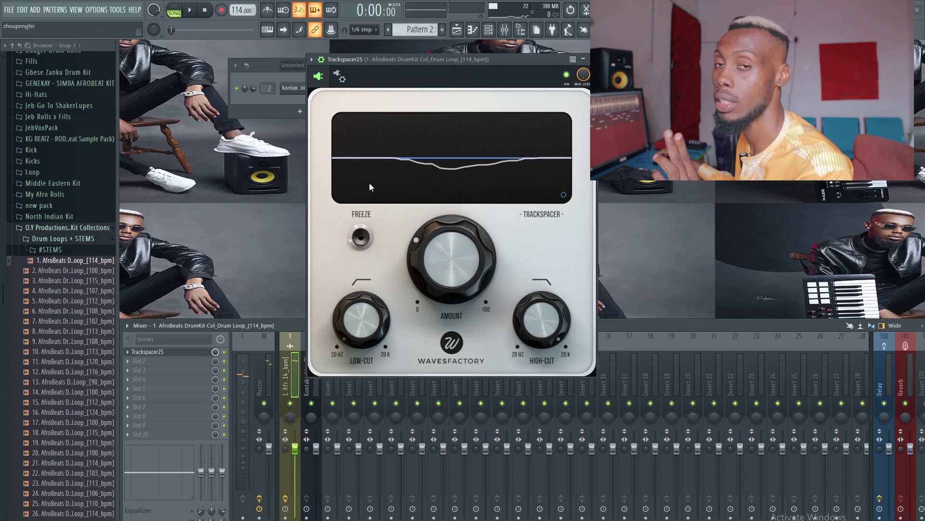
click(563, 194)
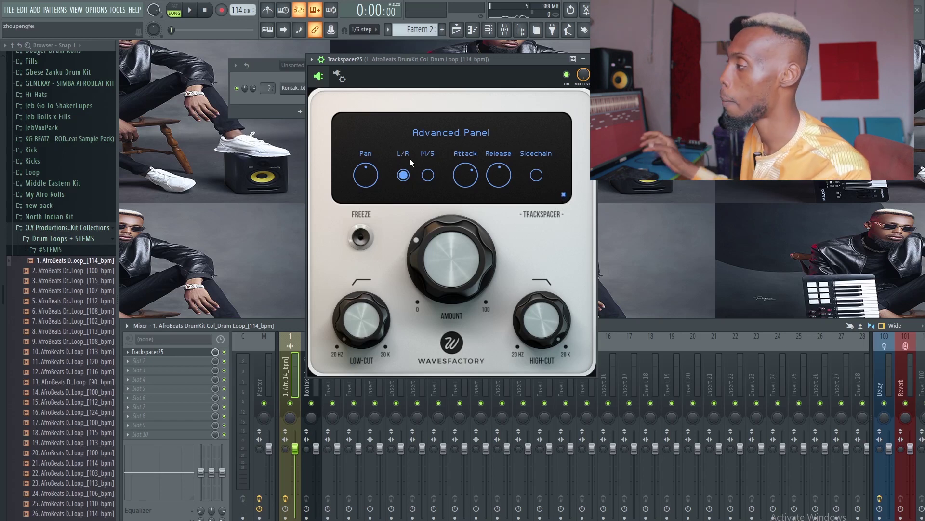
Switch Trackspacer to M/S mode, turn Pan to 100% Mid, and close the Advanced Panel.
click(428, 175)
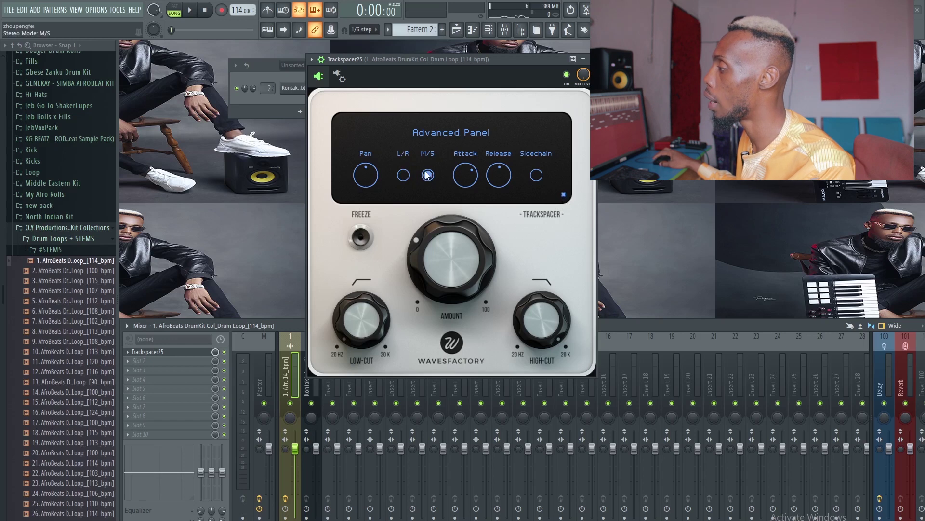
drag(363, 168, 366, 255)
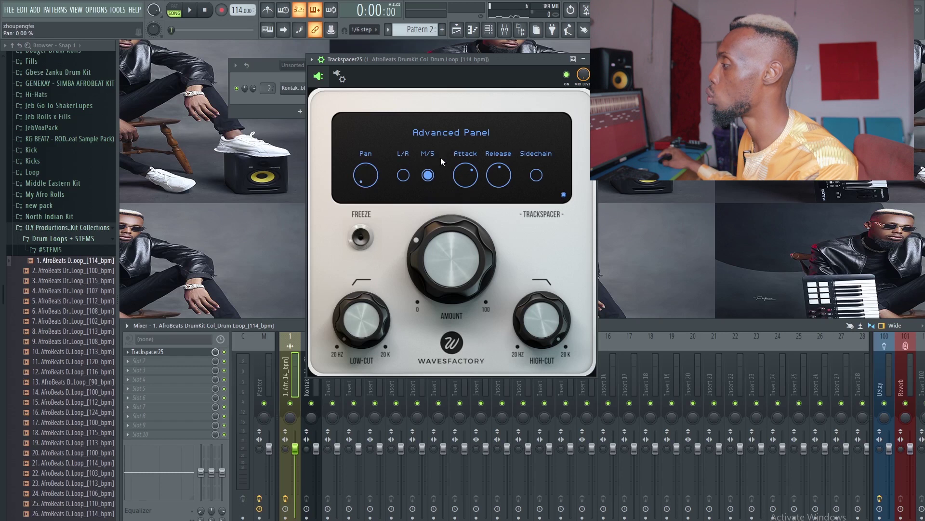
click(563, 195)
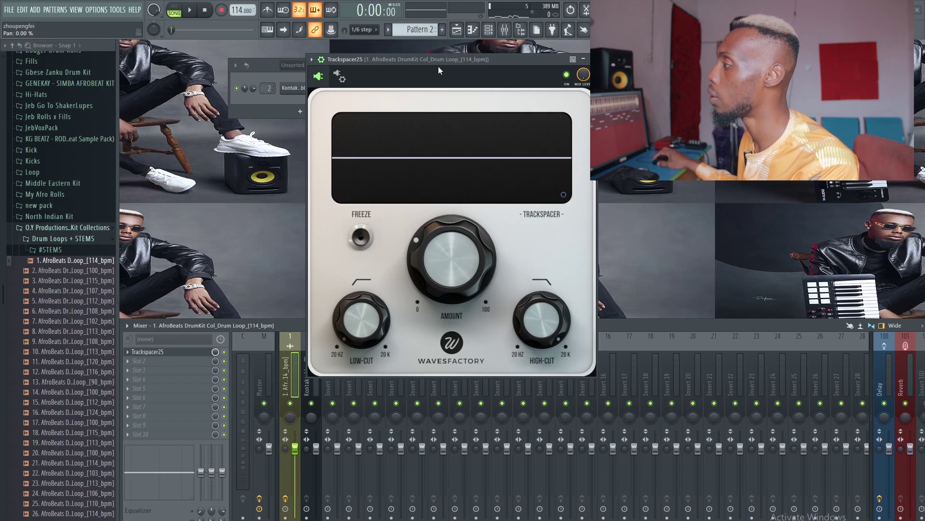
drag(439, 66, 439, 60)
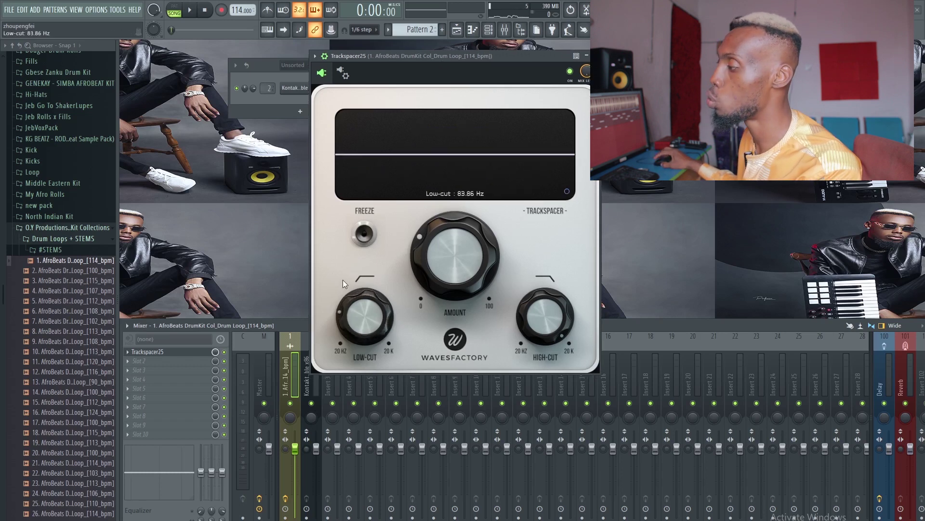
Set Trackspacer's Low-Cut to about 170 Hz and High-Cut to about 8 kHz, easing Amount down.
drag(348, 326, 346, 305)
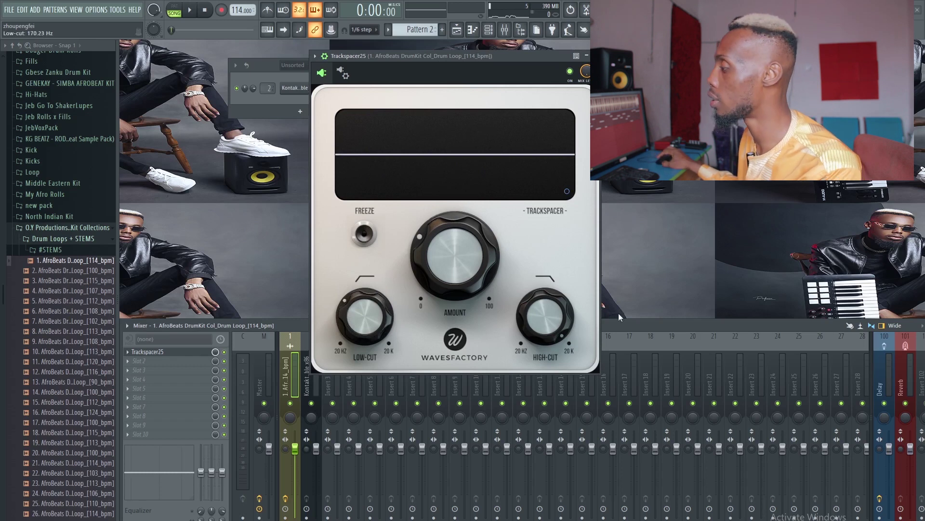
mouse_move(543, 305)
mouse_down()
mouse_move(543, 328)
mouse_move(531, 317)
mouse_up()
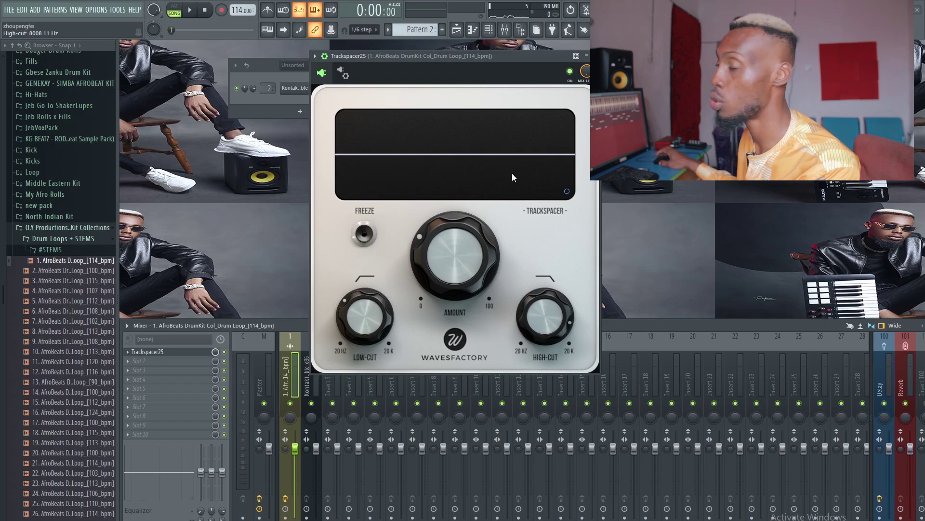
mouse_move(414, 224)
drag(429, 240, 432, 293)
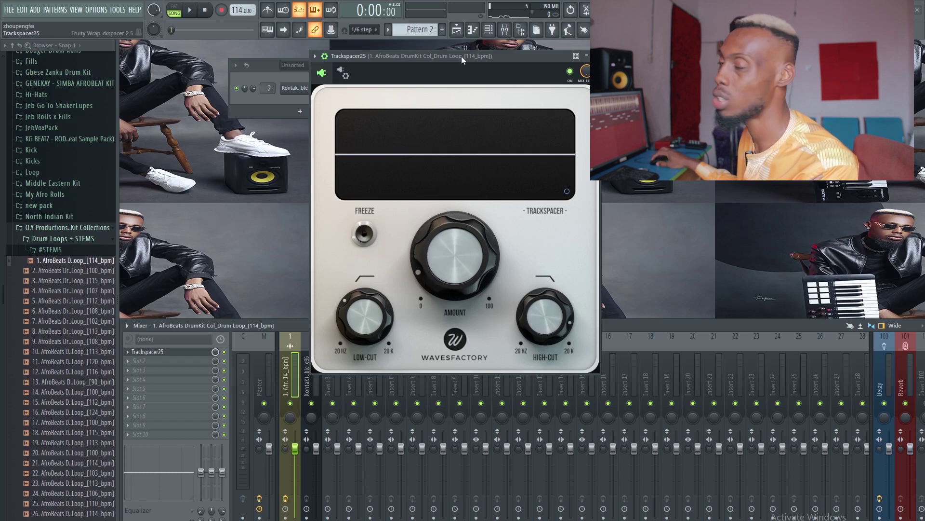
drag(462, 56, 455, 56)
Play the drums and lower Trackspacer's Amount to 4%, then stop playback.
mouse_move(425, 262)
key(space)
drag(422, 261, 426, 273)
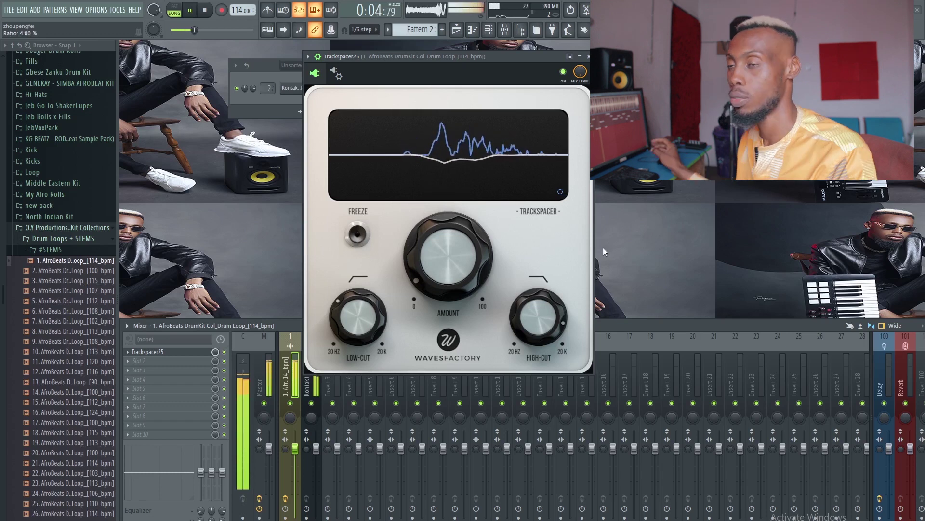
drag(450, 56, 457, 53)
key(space)
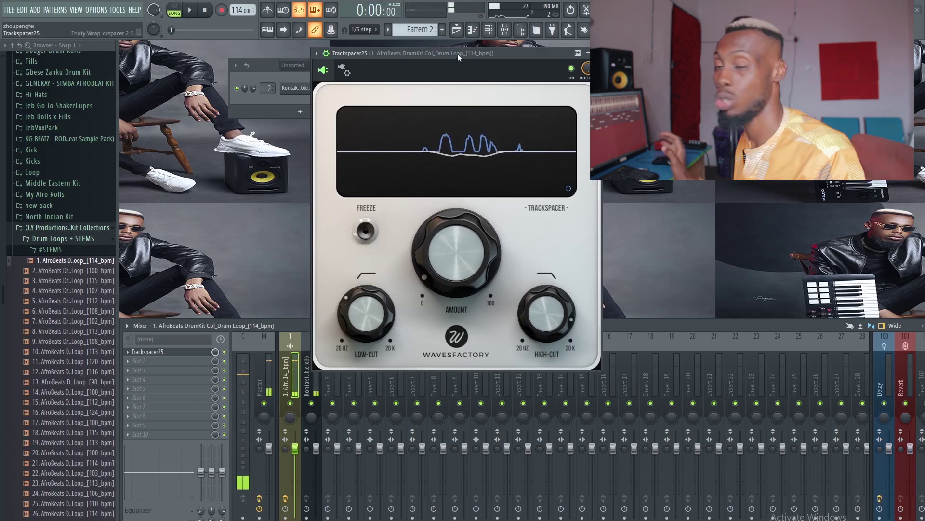